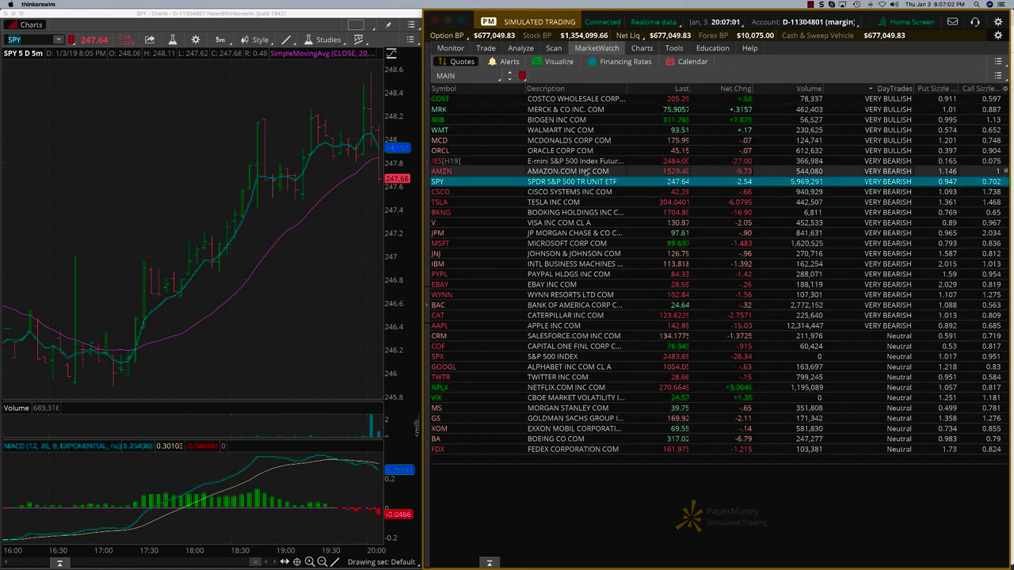
- Switch the linked chart from AMZN to BKNG, then bring up the Analyze fundamentals sector list
{"action": "left_click", "coordinate": [478, 170]}
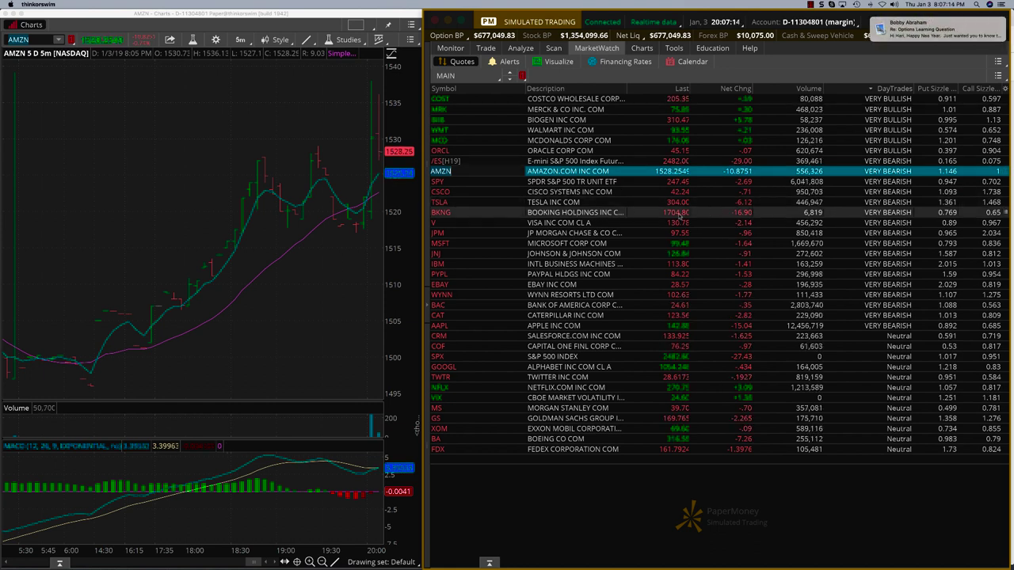
{"action": "left_click", "coordinate": [462, 213]}
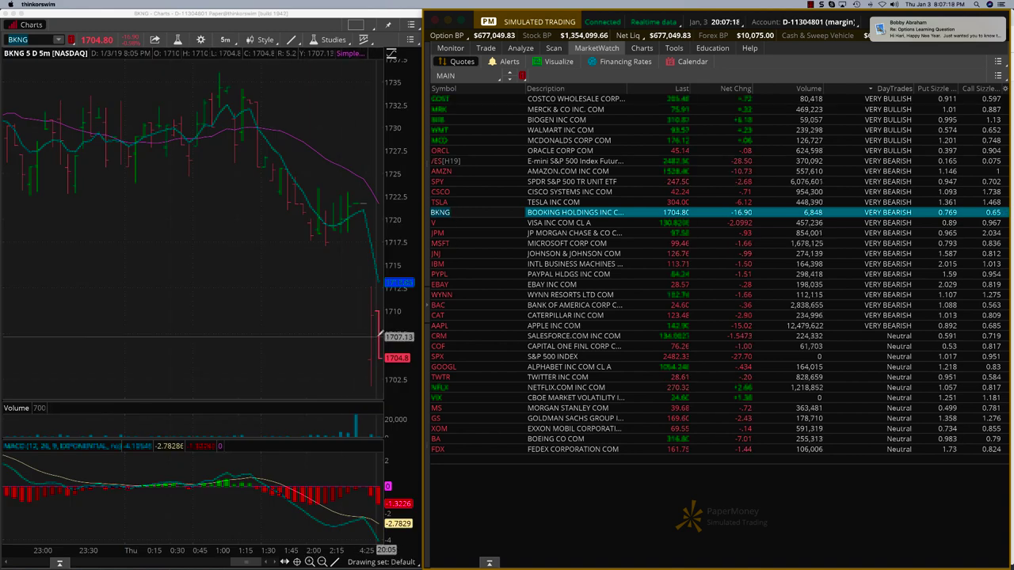
{"action": "left_click", "coordinate": [520, 47]}
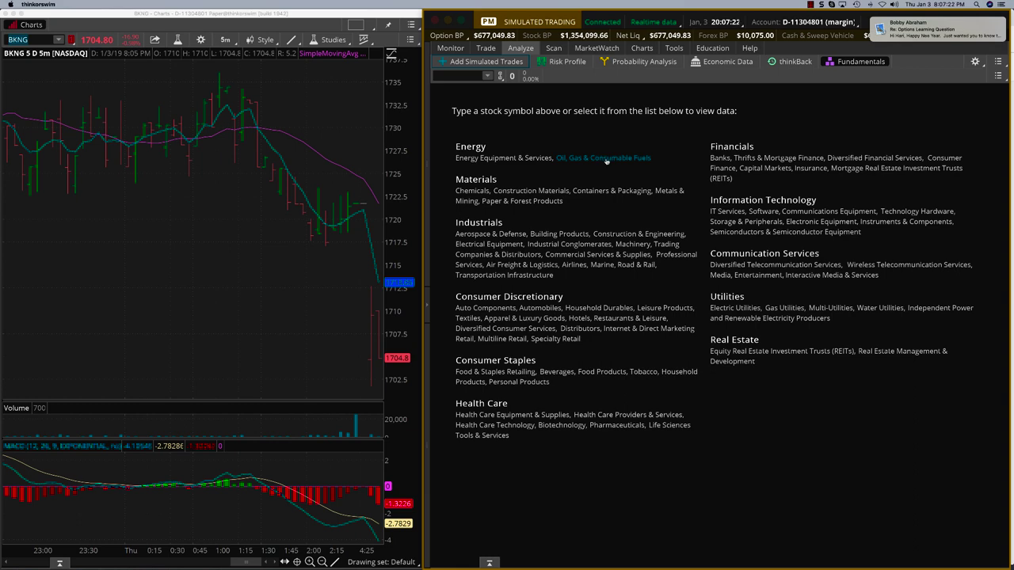
- Load the BKNG option chain and expand the 4 JAN 19 weekly strikes down to 1680
{"action": "type", "text": "BKNG"}
{"action": "key", "text": "Return"}
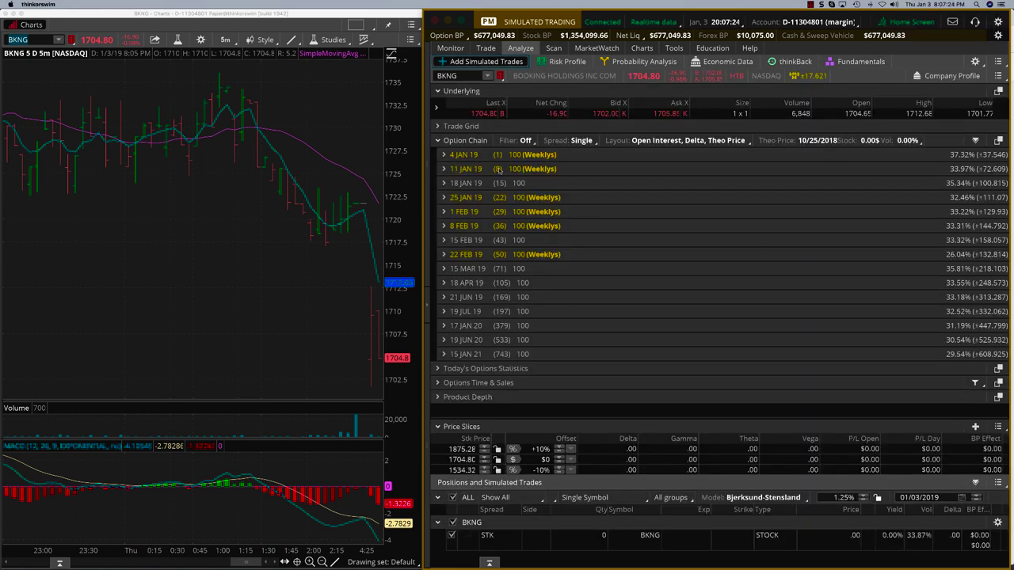
{"action": "left_click", "coordinate": [444, 155]}
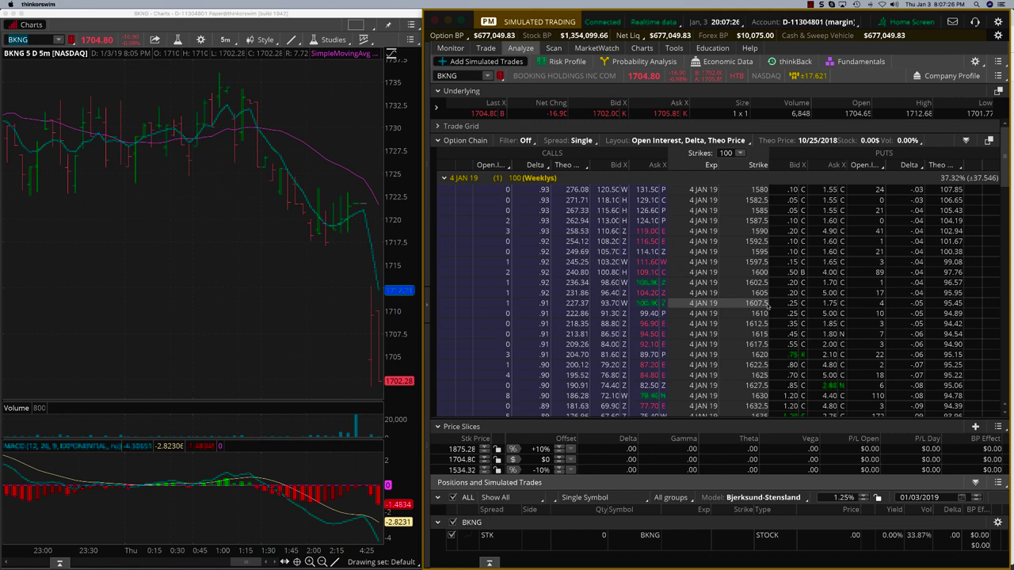
{"action": "scroll", "coordinate": [767, 307], "scroll_direction": "down", "scroll_amount": 2}
{"action": "scroll", "coordinate": [766, 307], "scroll_direction": "down", "scroll_amount": 2}
{"action": "scroll", "coordinate": [766, 307], "scroll_direction": "down", "scroll_amount": 2}
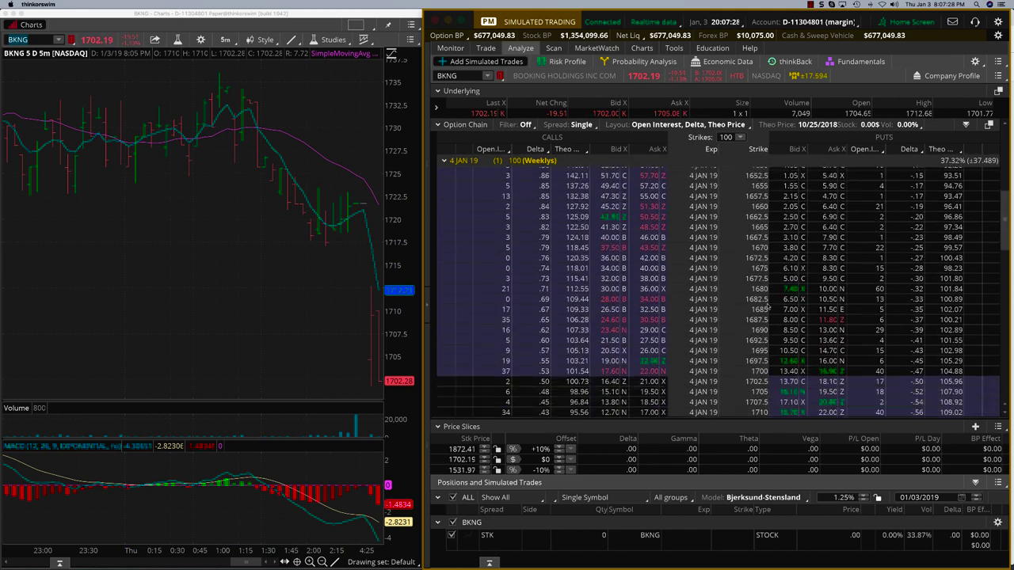
{"action": "scroll", "coordinate": [767, 308], "scroll_direction": "down", "scroll_amount": 1}
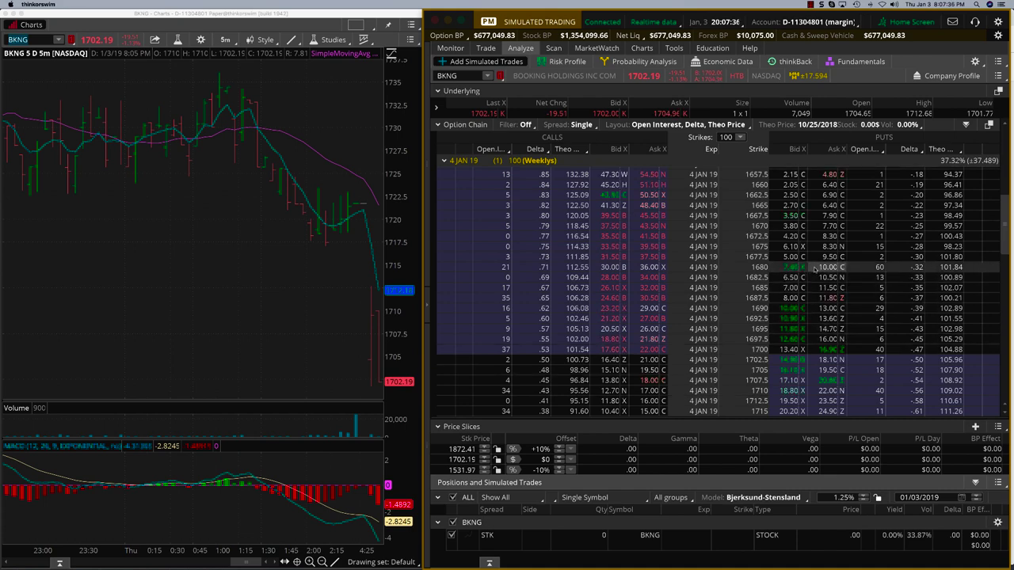
- Buy three BKNG 4 JAN 19 1680 puts at 10.00 and return to the MarketWatch quotes
{"action": "left_click", "coordinate": [809, 270]}
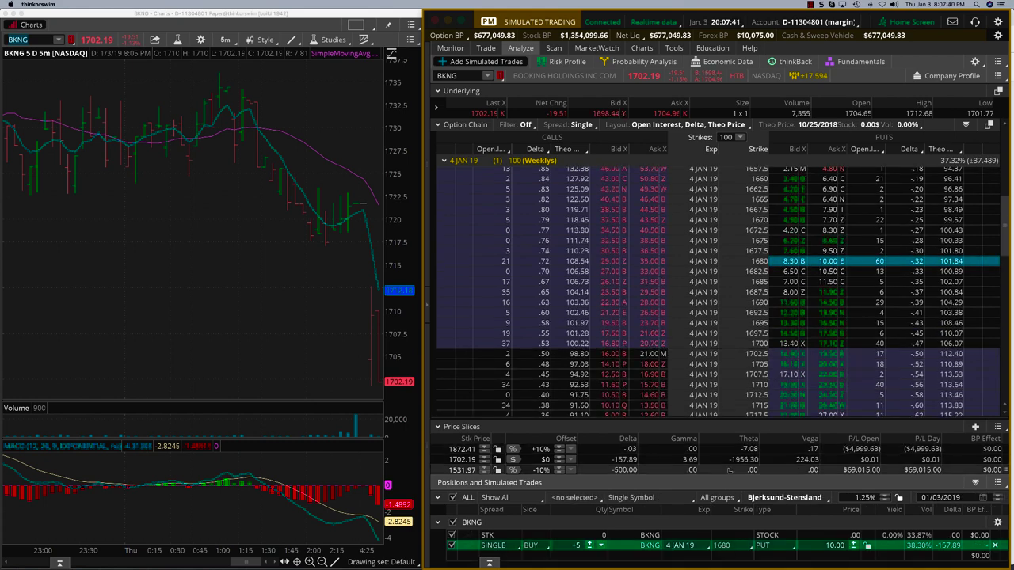
{"action": "left_click", "coordinate": [589, 548]}
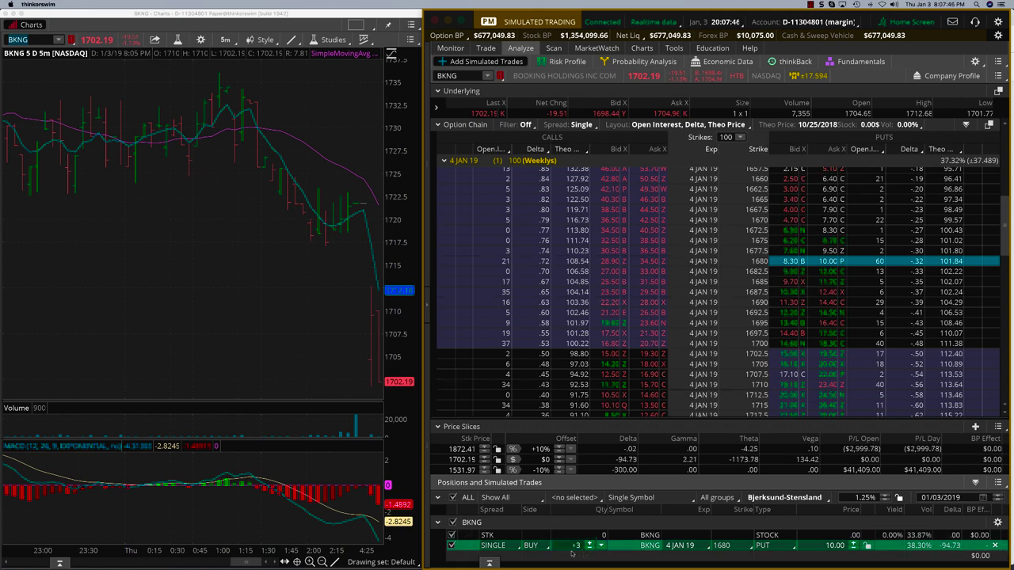
{"action": "right_click", "coordinate": [468, 548]}
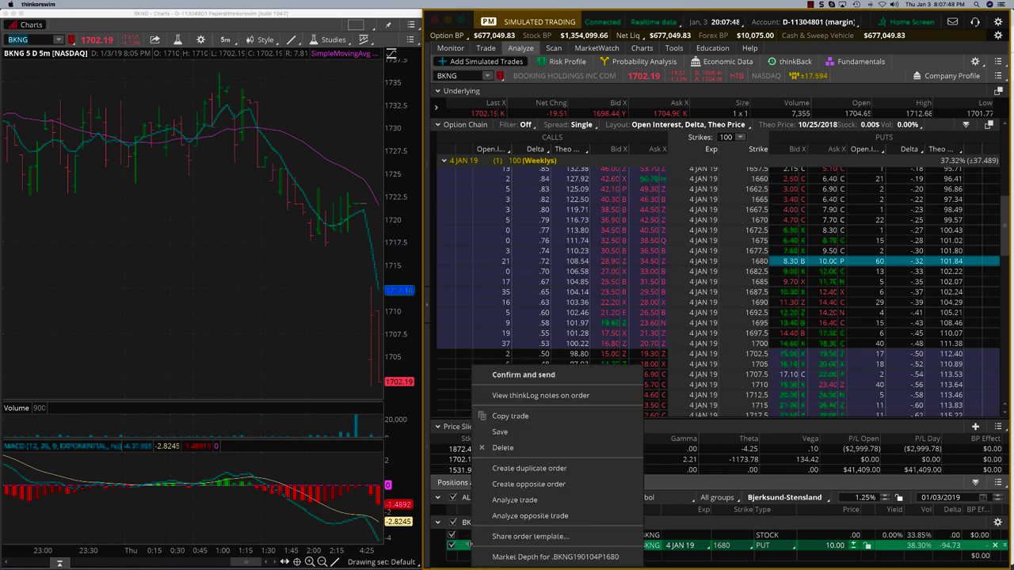
{"action": "left_click", "coordinate": [520, 472]}
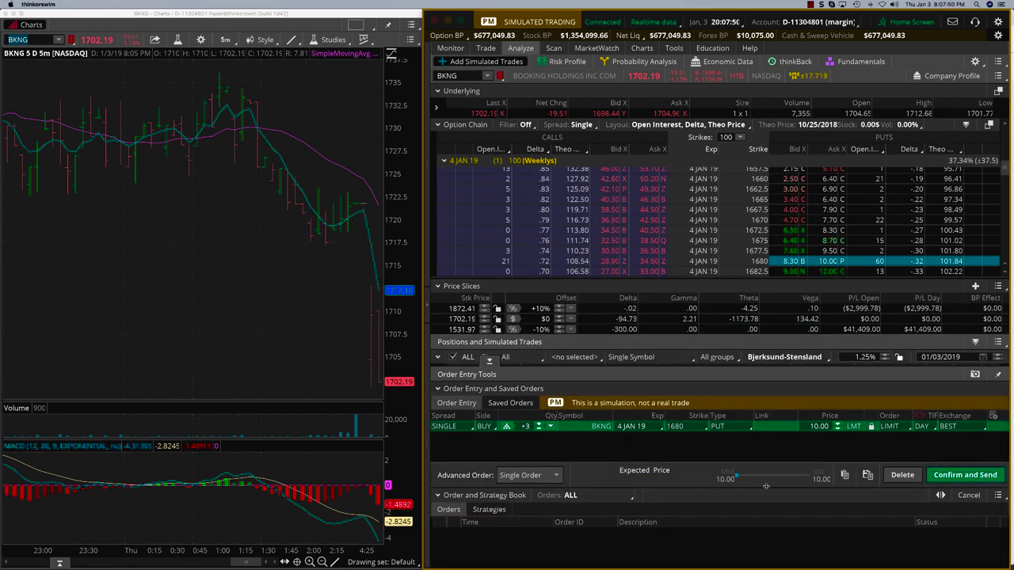
{"action": "left_click", "coordinate": [964, 474]}
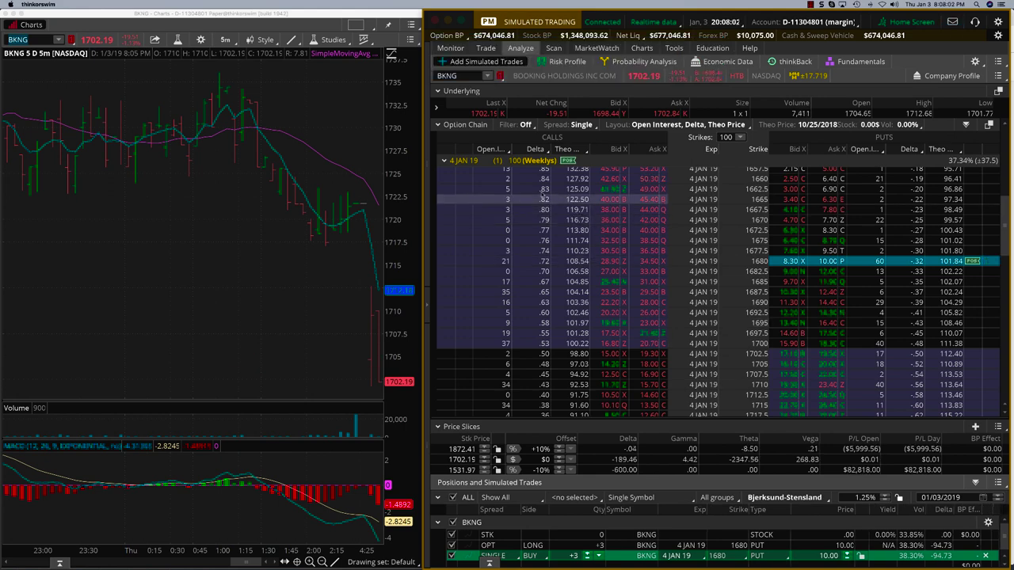
{"action": "left_click", "coordinate": [590, 49]}
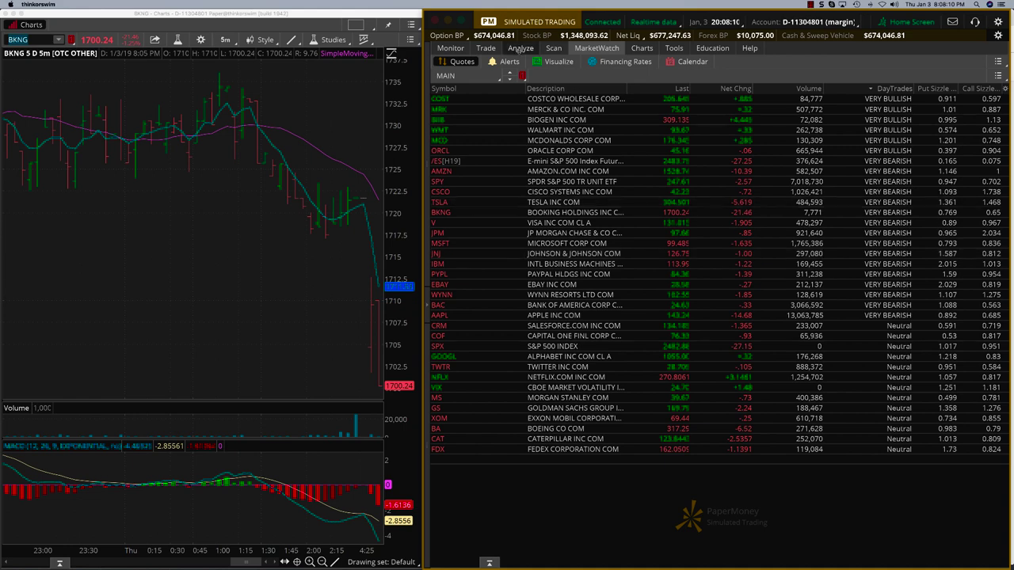
{"action": "left_click", "coordinate": [448, 48]}
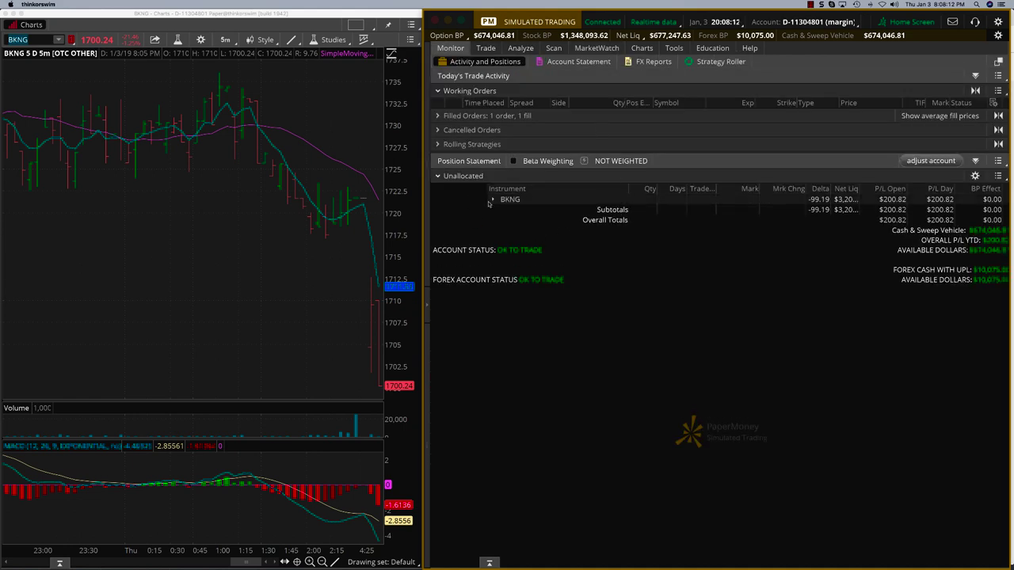
{"action": "left_click", "coordinate": [492, 200]}
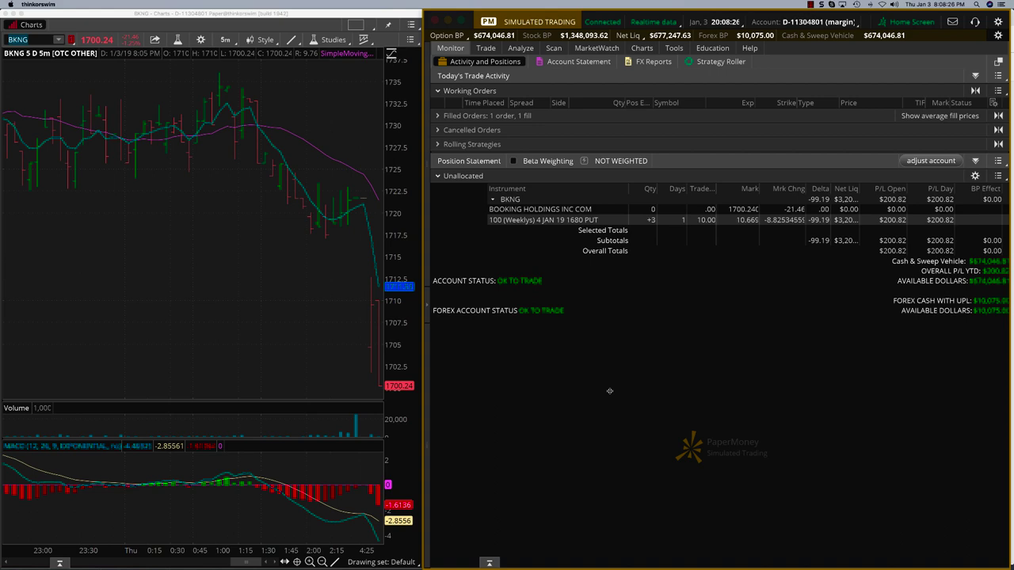
{"action": "left_click", "coordinate": [602, 48]}
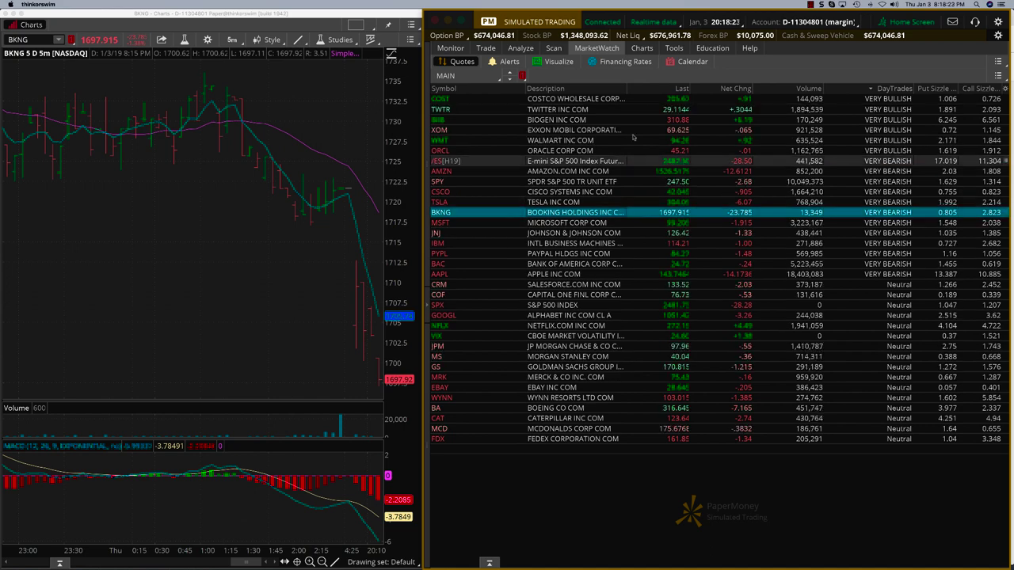
- Glance at the put position's profit, then chart BKNG from the MarketWatch quotes list
{"action": "left_click", "coordinate": [450, 48]}
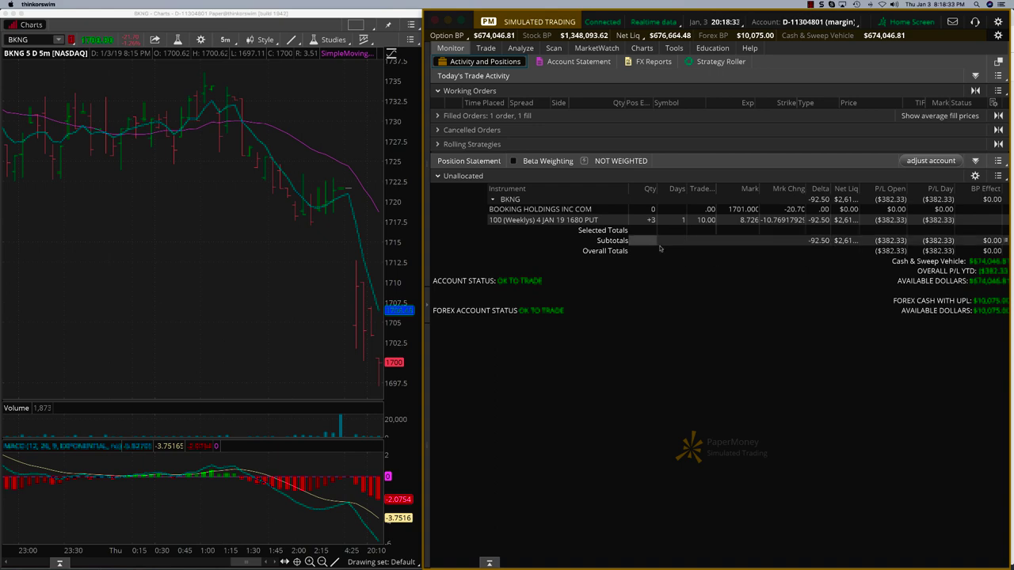
{"action": "left_click", "coordinate": [609, 48]}
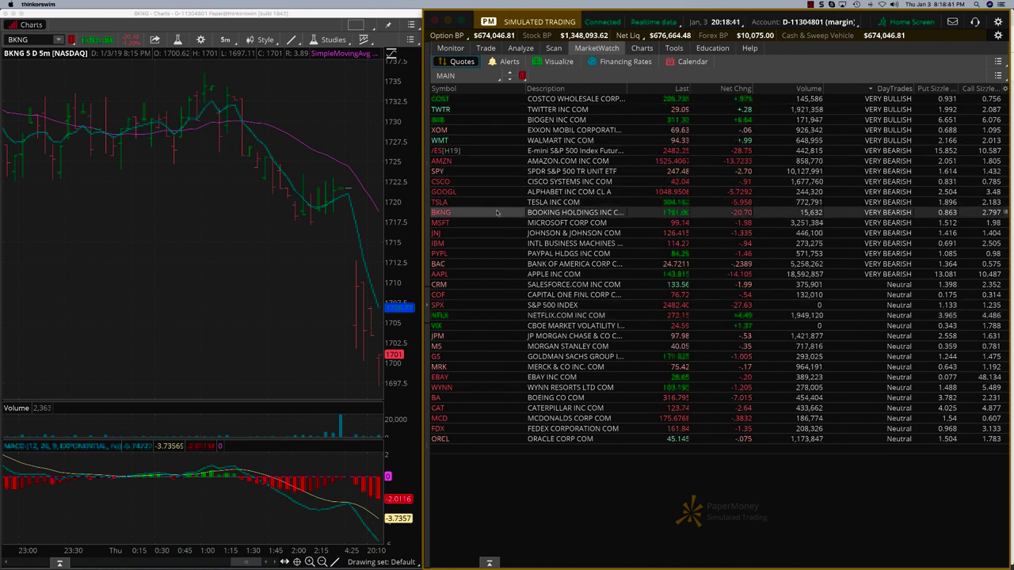
{"action": "left_click", "coordinate": [590, 213]}
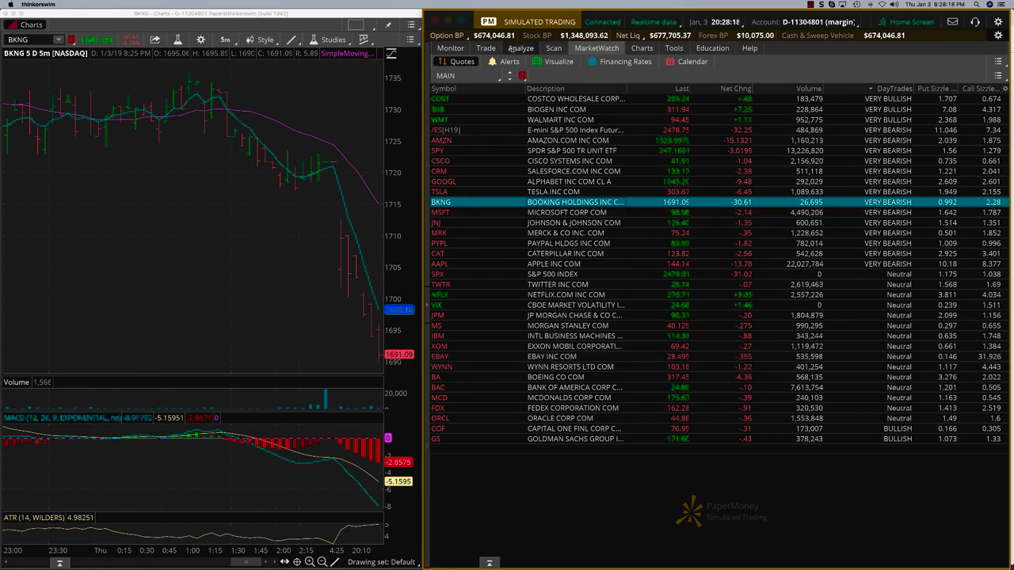
- Check positions and activity, briefly chart /ES, then switch the chart back to BKNG
{"action": "left_click", "coordinate": [456, 48]}
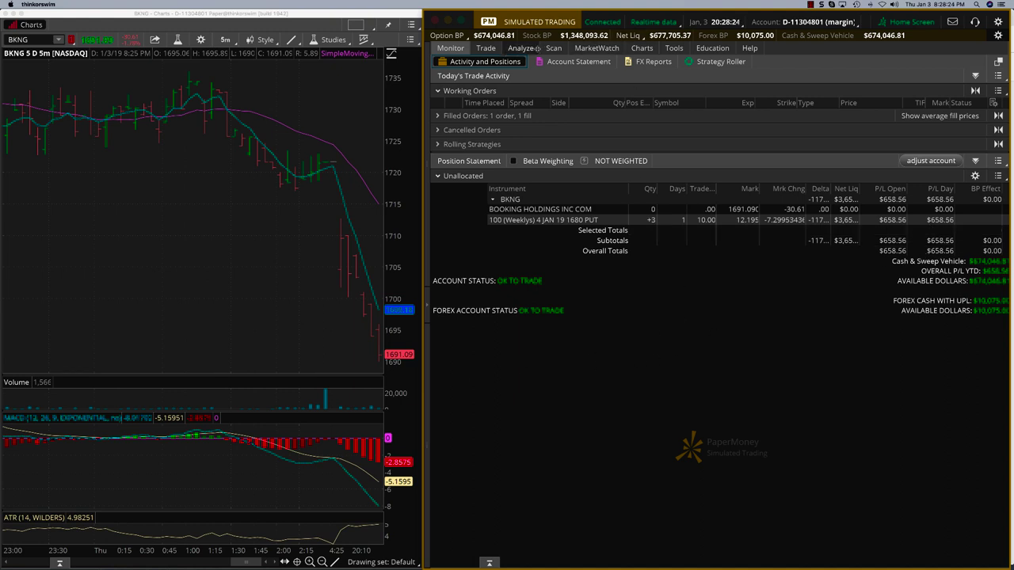
{"action": "left_click", "coordinate": [596, 48]}
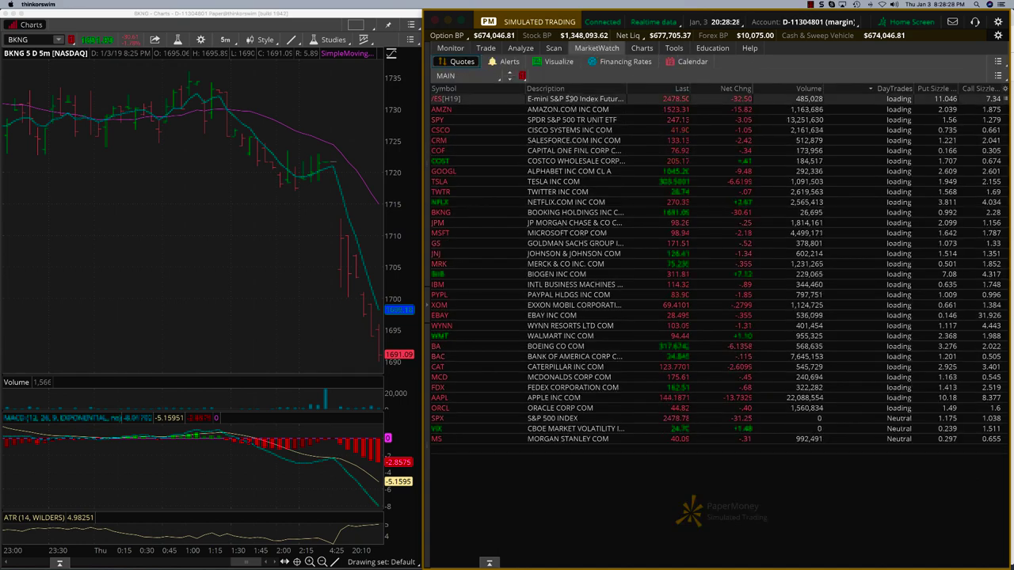
{"action": "left_click", "coordinate": [584, 131]}
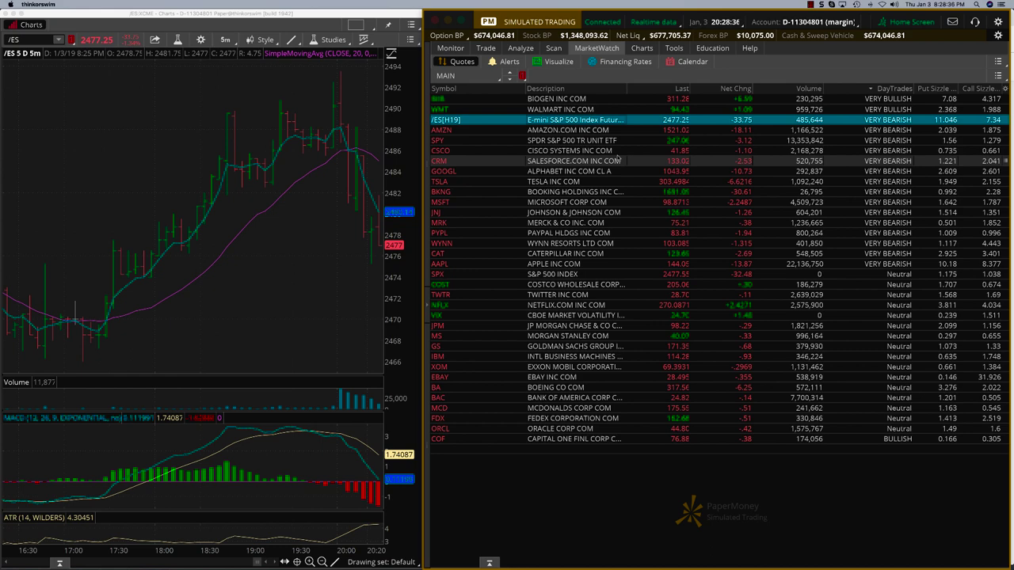
{"action": "left_click", "coordinate": [576, 193]}
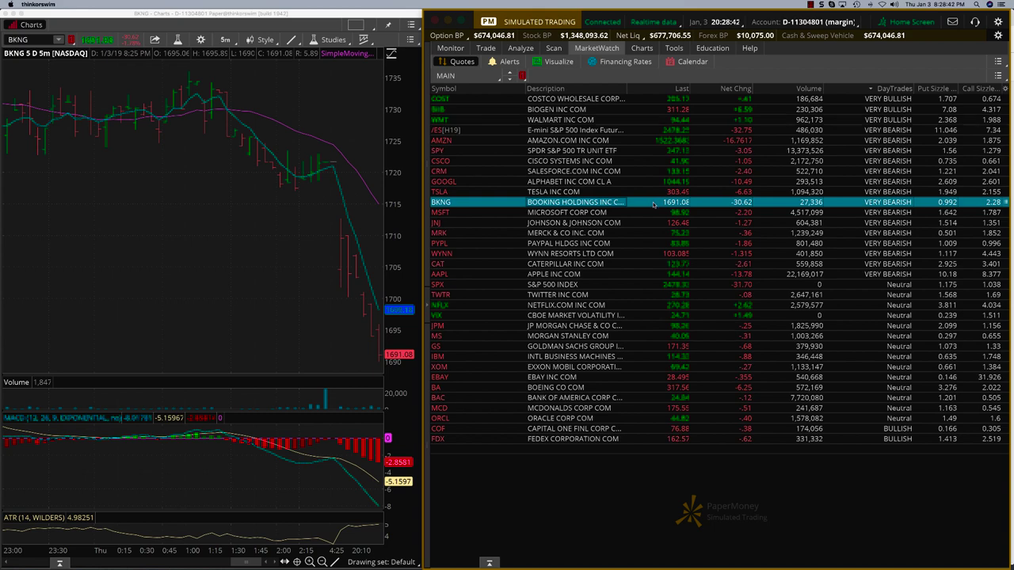
- Recheck the put profit, glance at JNJ, then view BKNG puts at about $1,099 open profit
{"action": "left_click", "coordinate": [458, 48]}
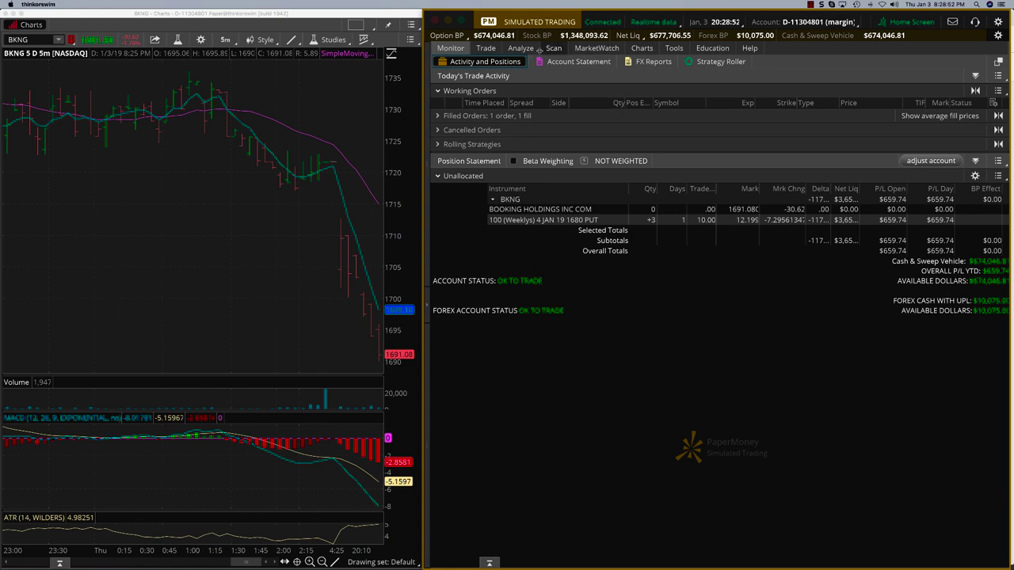
{"action": "left_click", "coordinate": [601, 48]}
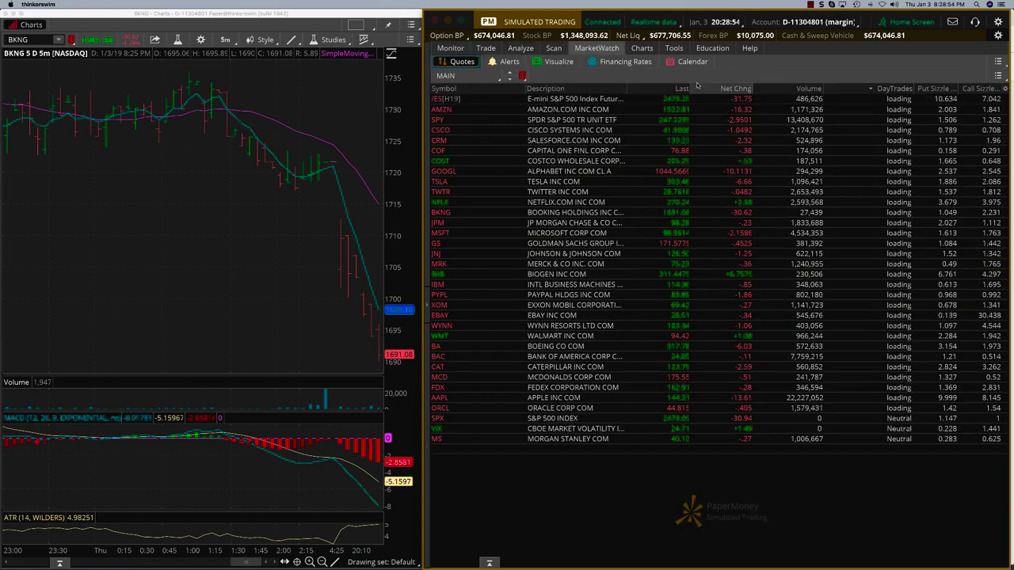
{"action": "left_click", "coordinate": [617, 213]}
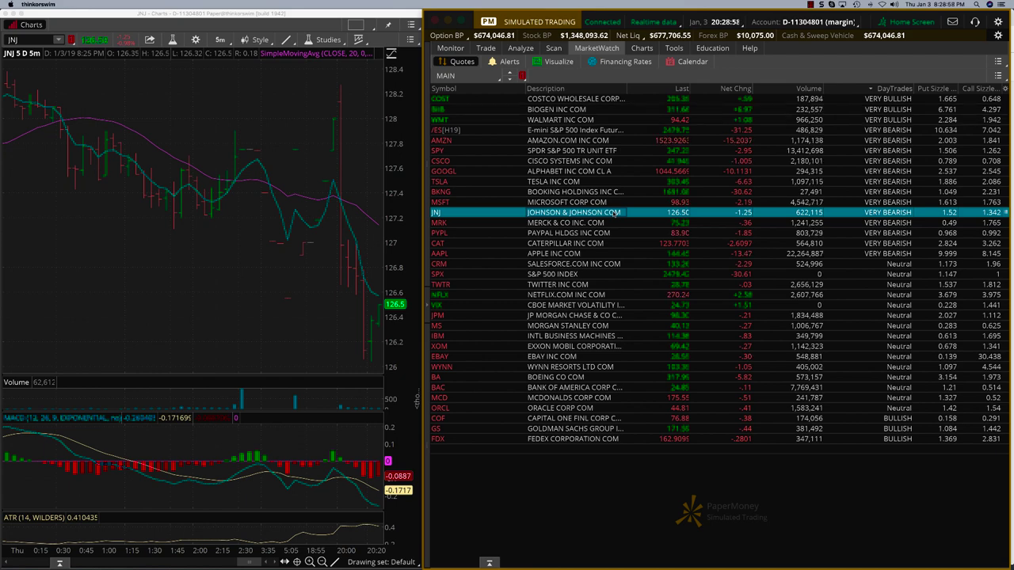
{"action": "left_click", "coordinate": [706, 203]}
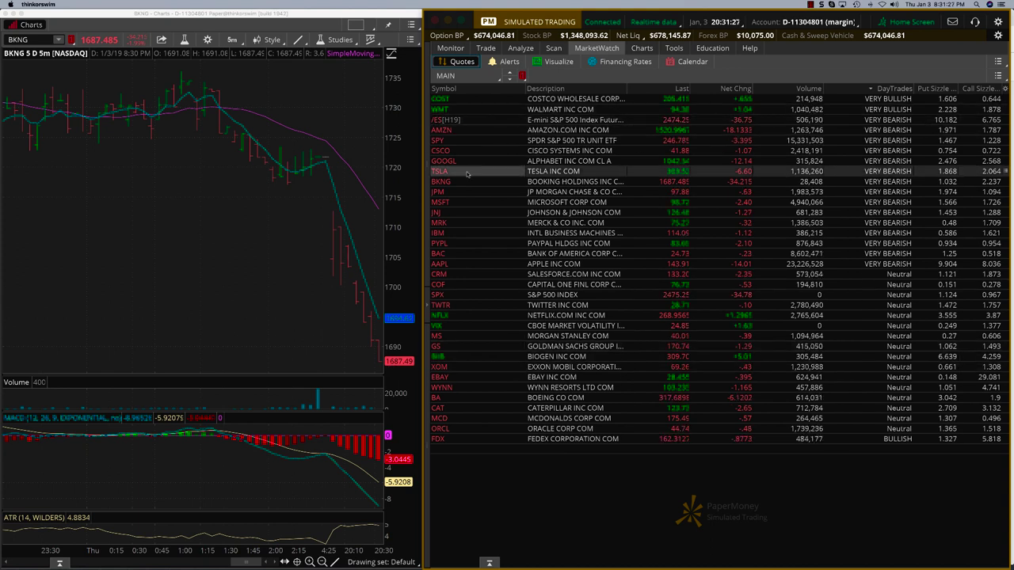
{"action": "left_click", "coordinate": [578, 181]}
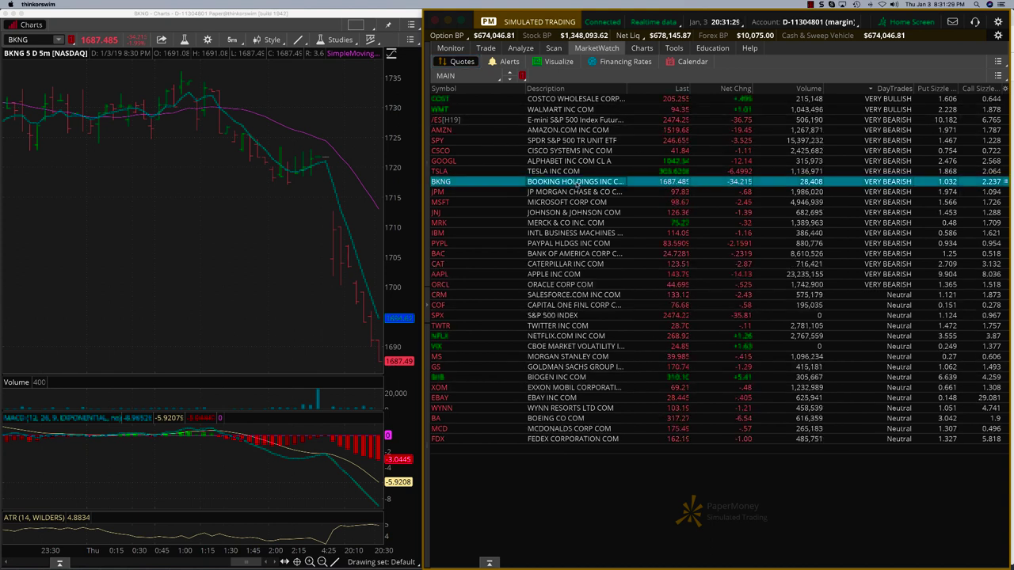
{"action": "left_click", "coordinate": [450, 47]}
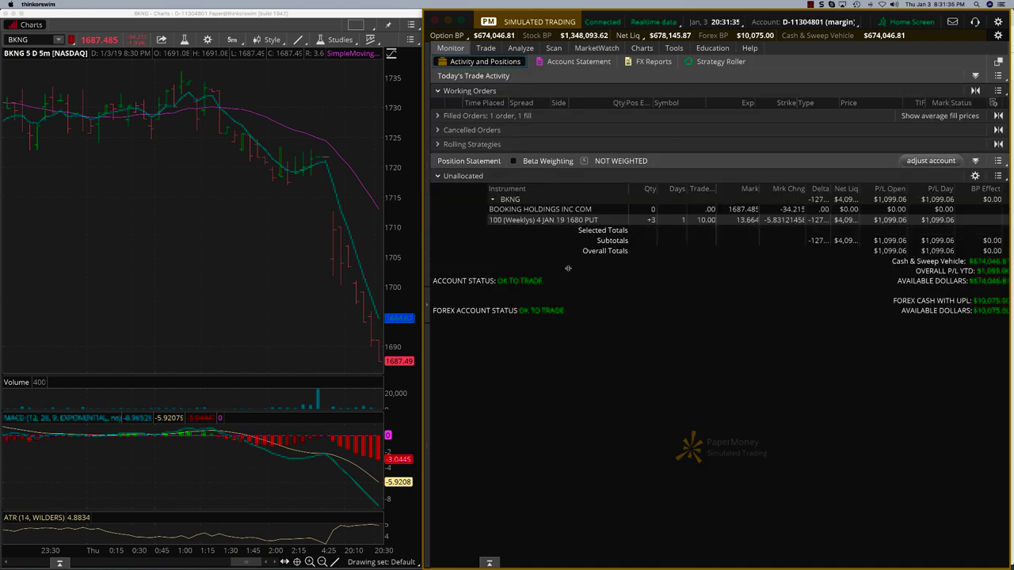
- Sell to close the three BKNG 1680 puts with a 13.60 limit order
{"action": "right_click", "coordinate": [554, 221]}
{"action": "mouse_move", "coordinate": [595, 232]}
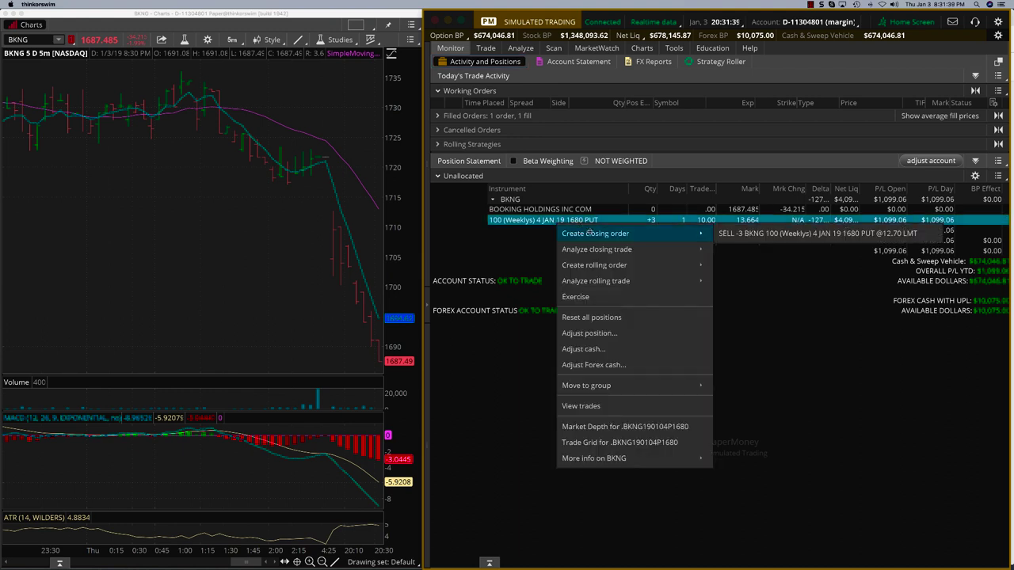
{"action": "left_click", "coordinate": [743, 234]}
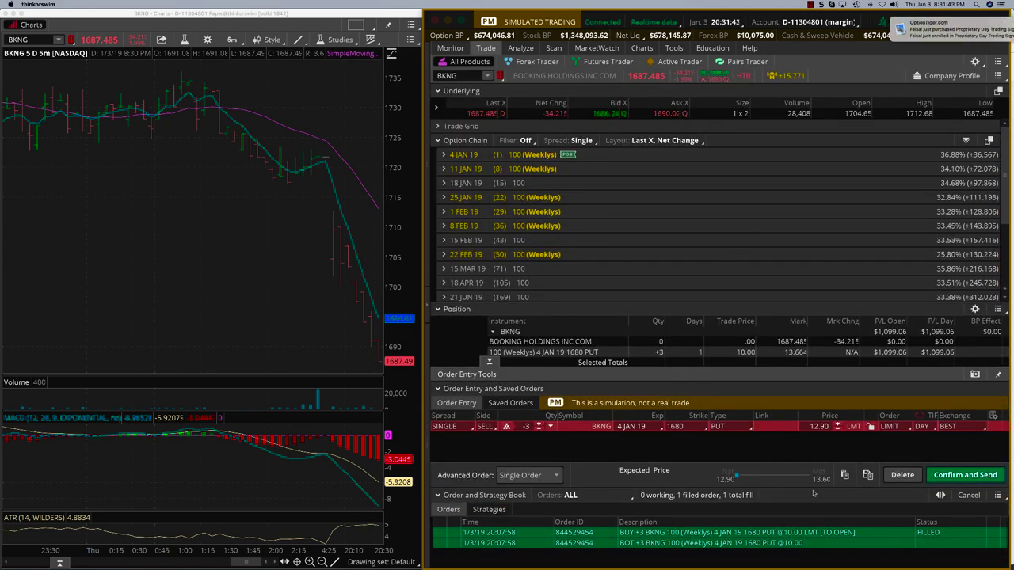
{"action": "left_click", "coordinate": [807, 476]}
{"action": "left_click", "coordinate": [810, 478]}
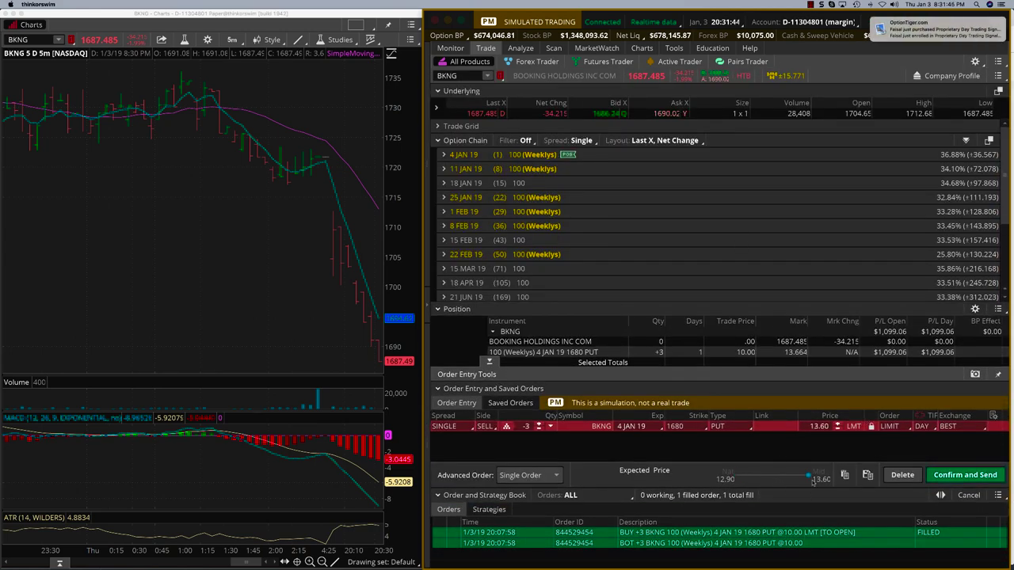
{"action": "left_click", "coordinate": [950, 475]}
{"action": "left_click", "coordinate": [950, 473]}
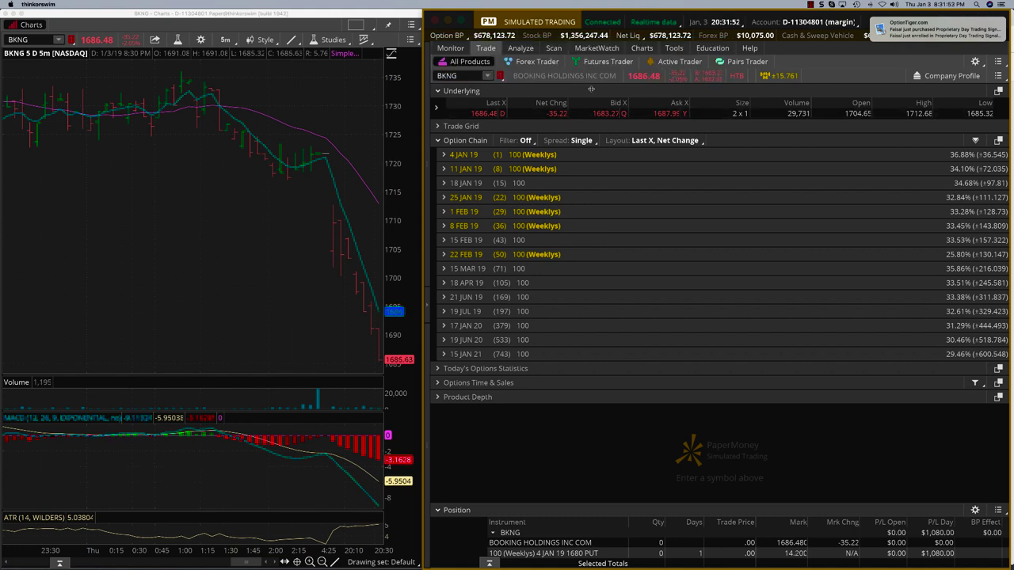
- View Monitor positions showing the flat BKNG put at $1,080 day profit
{"action": "left_click", "coordinate": [452, 48]}
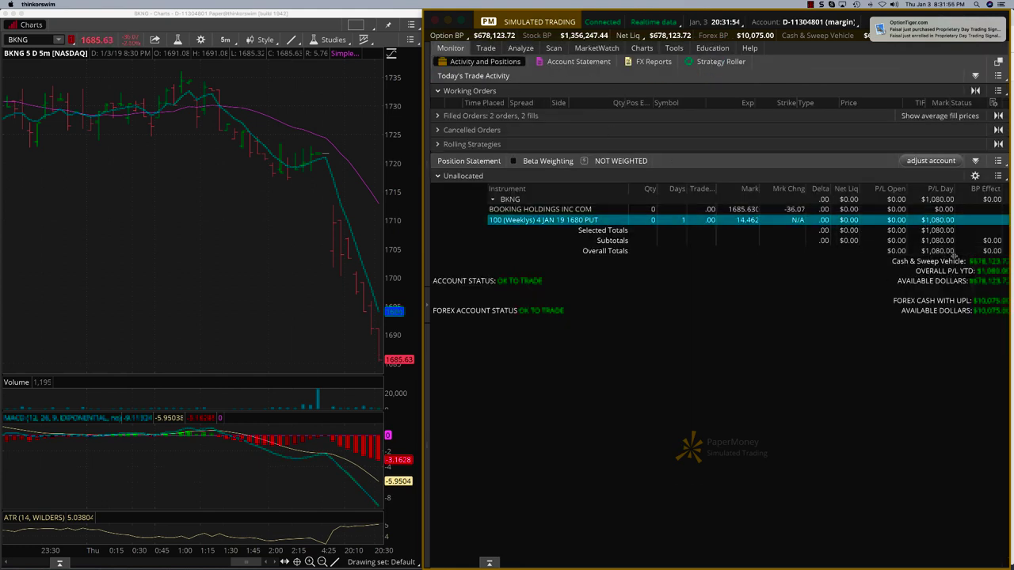